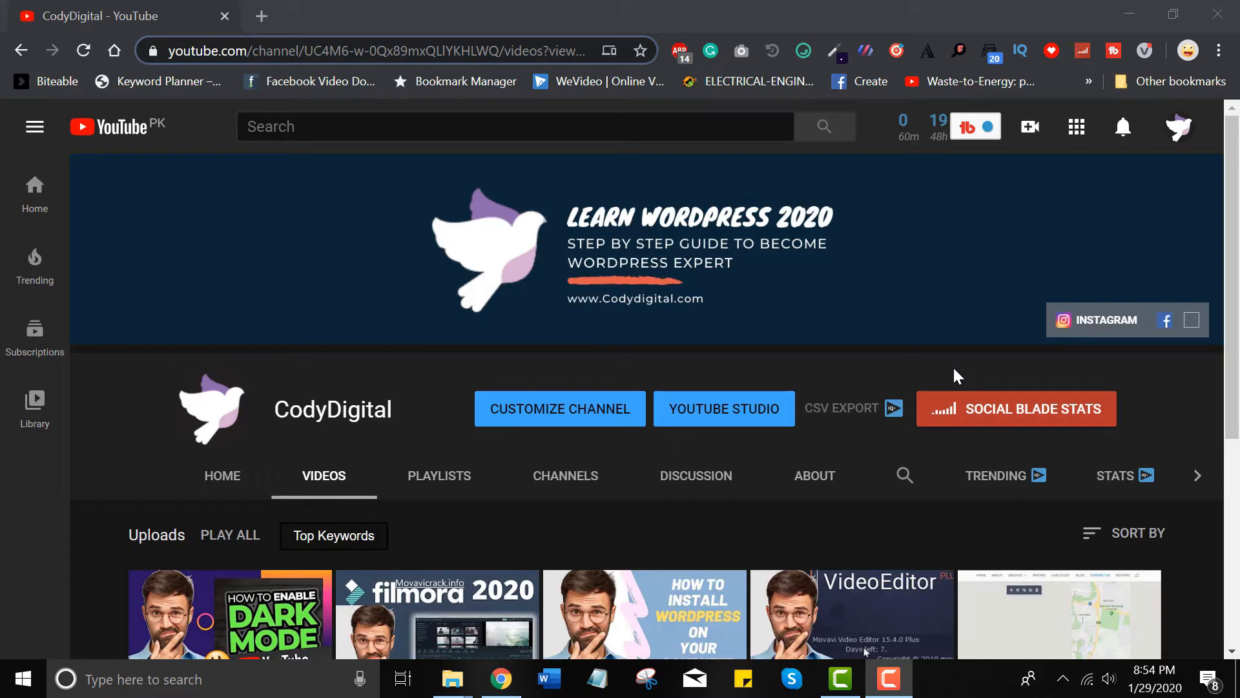
- Search Google for "xampp" in a new browser tab and open the Apache Friends website
left_click(262, 17)
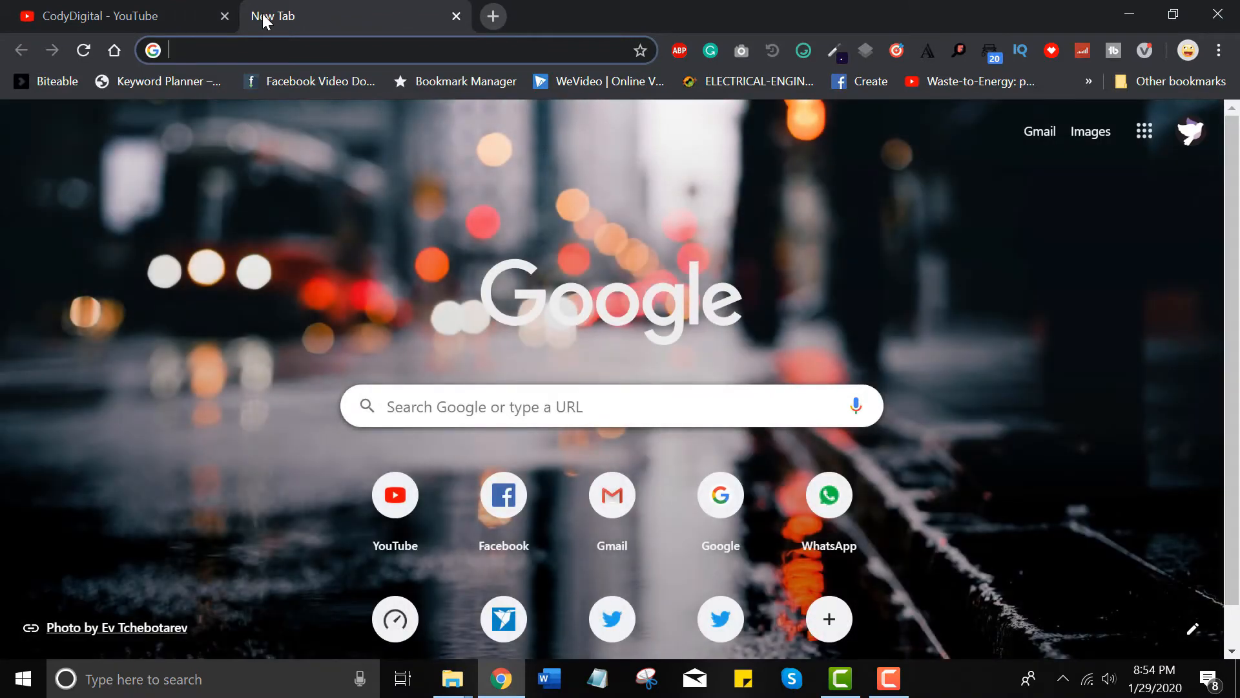
type("xampp")
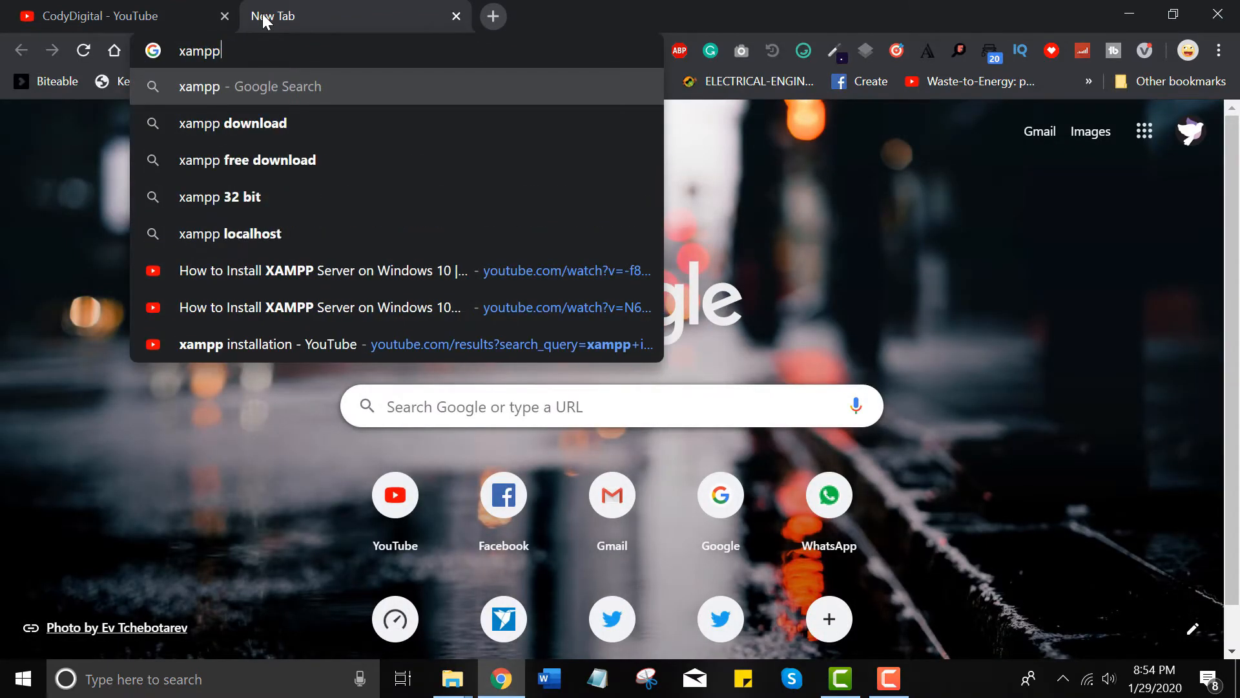
key("Return")
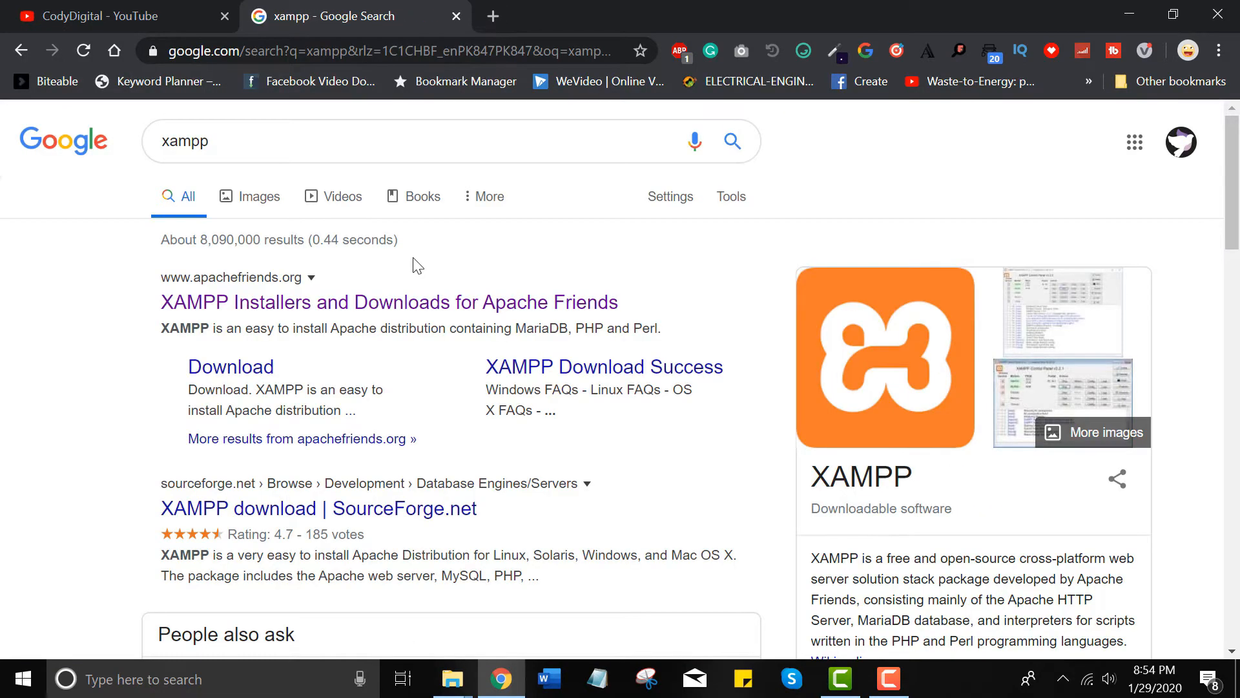
left_click(352, 303)
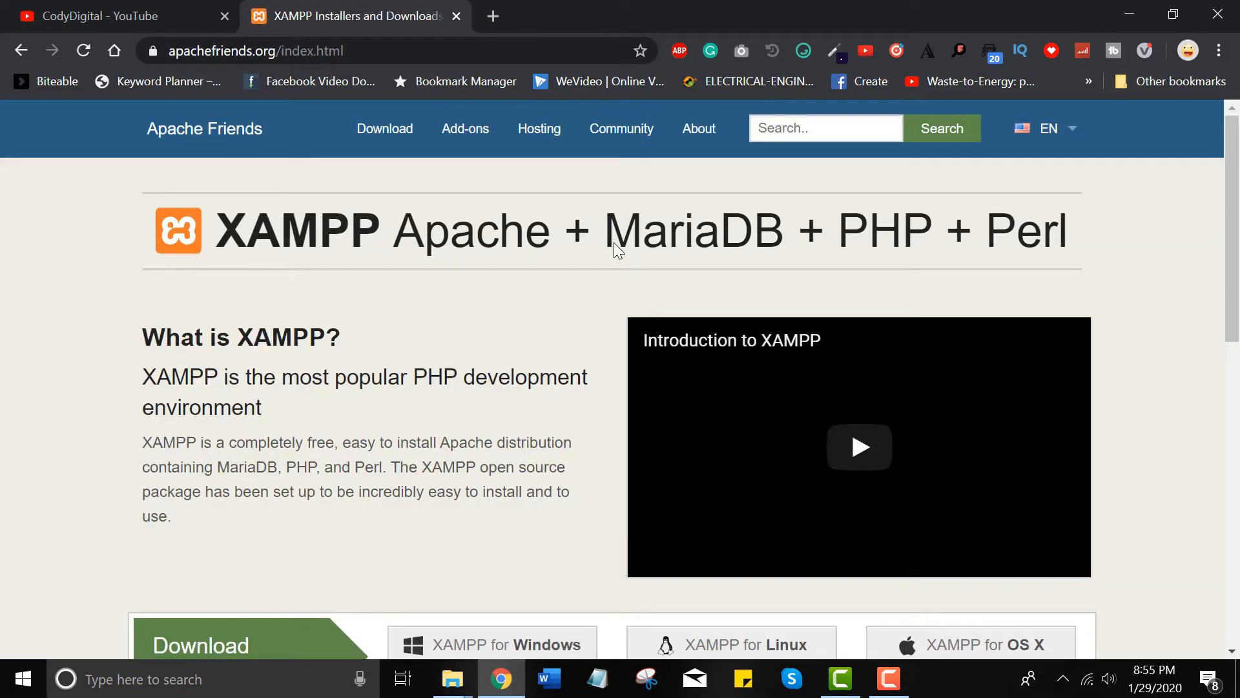
- Download the XAMPP for Windows 7.4.1 installer into the Downloads folder
scroll(614, 242, "down", 2)
scroll(614, 243, "down", 4)
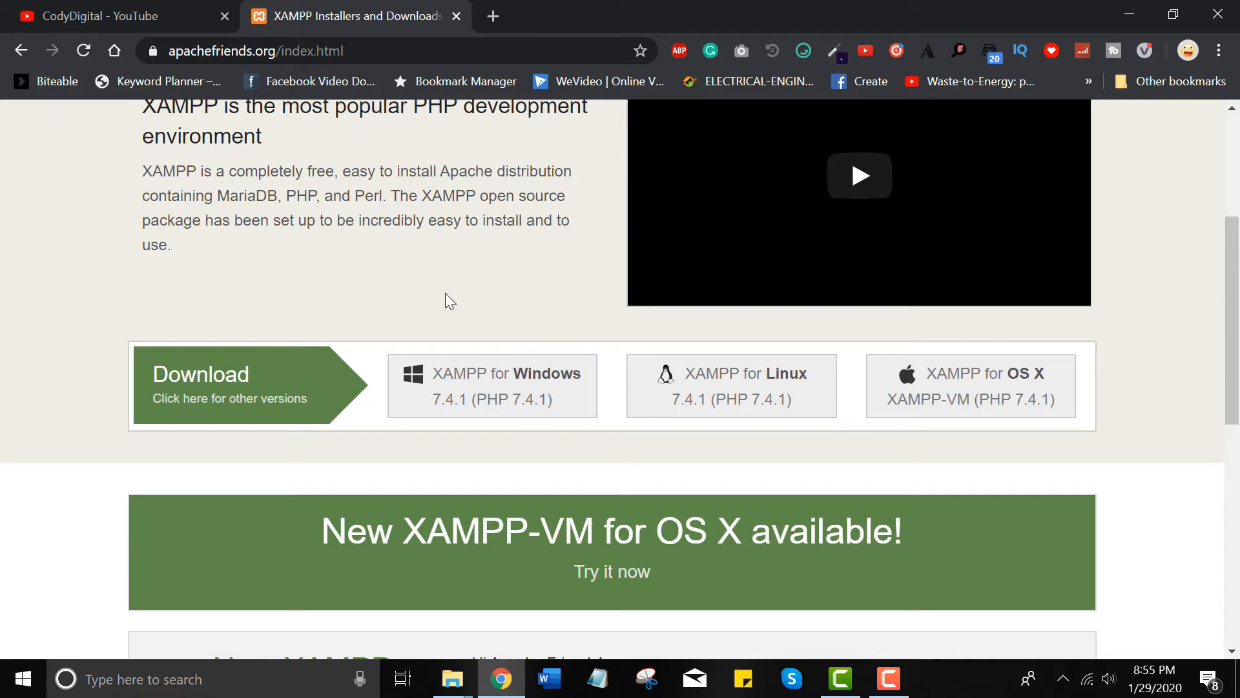
left_click(470, 395)
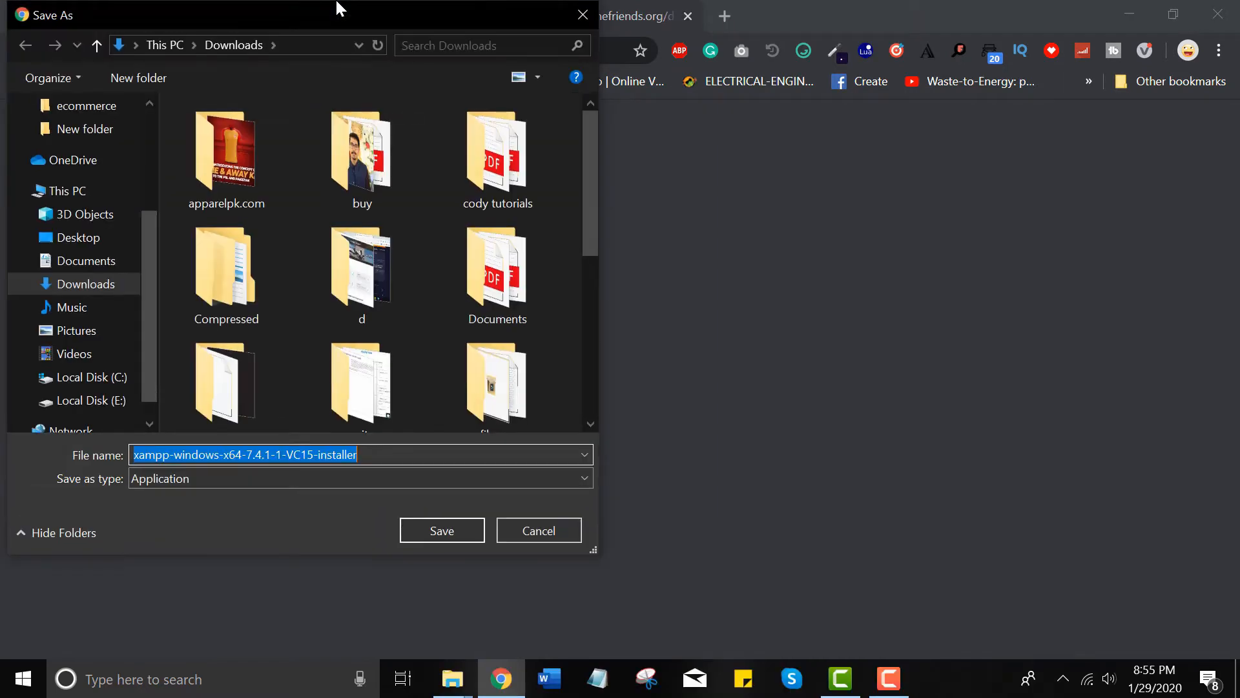
left_click(442, 530)
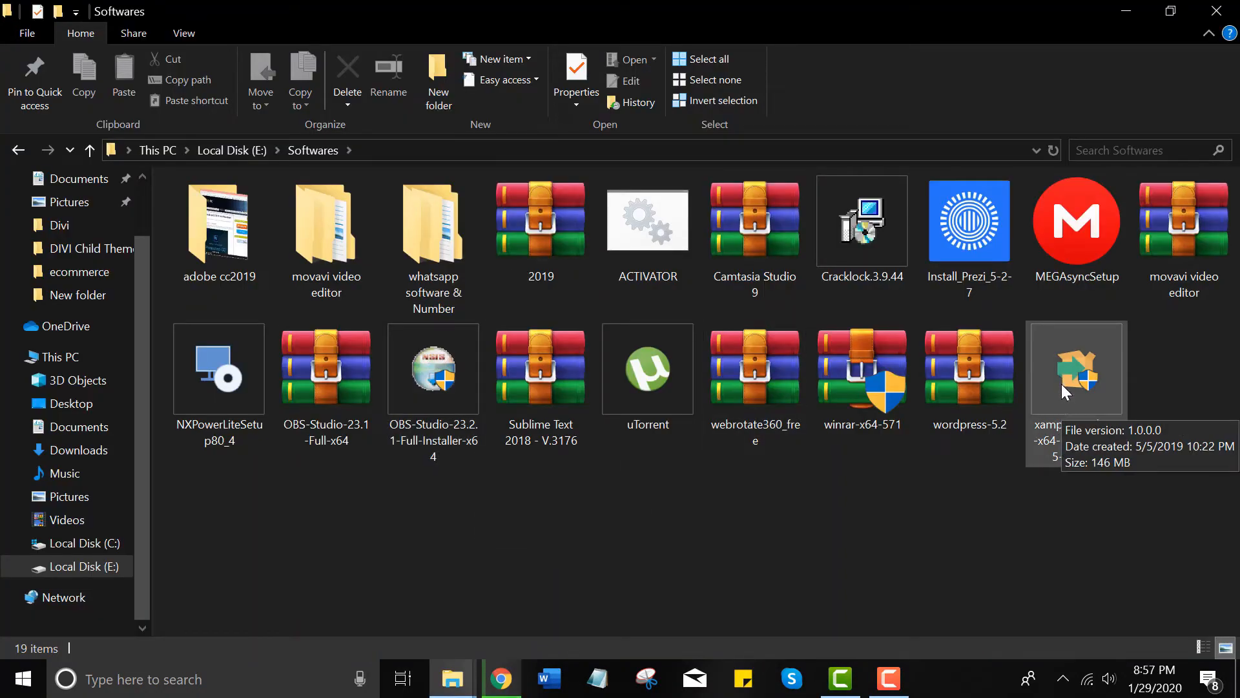
- Launch the xampp-windows-x64-7.3.4-0-VC15-installer from the Softwares folder and acknowledge the User Account Control warning
right_click(1062, 385)
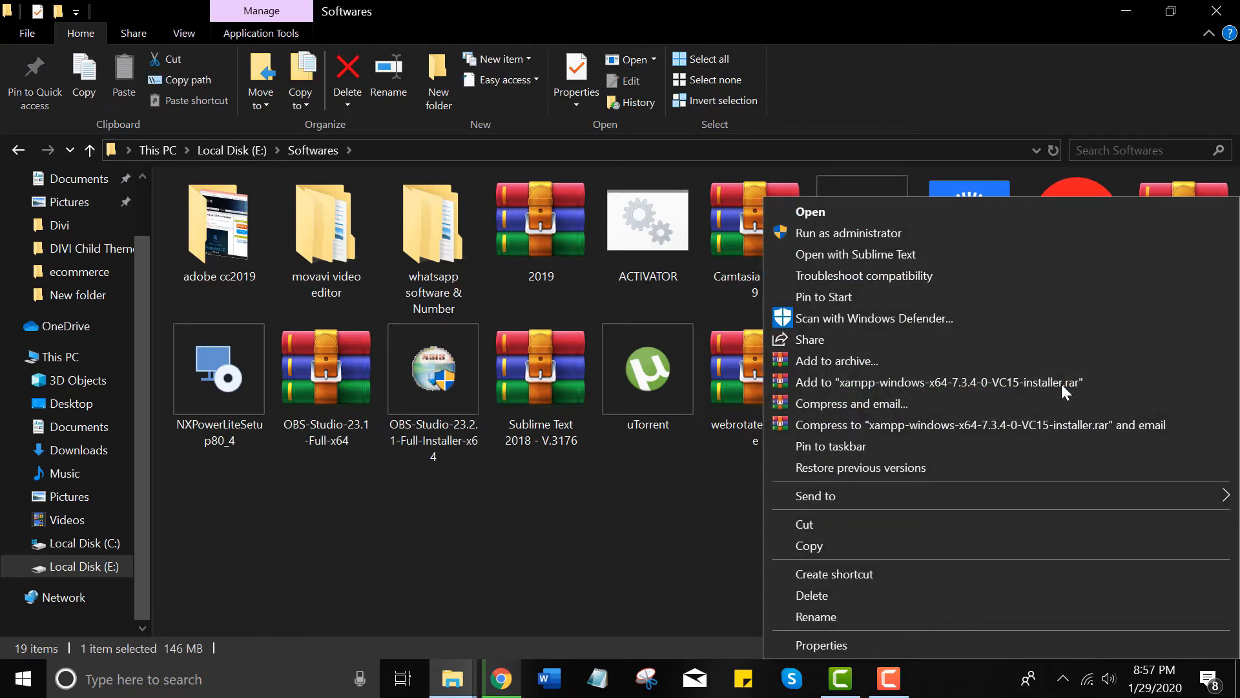
left_click(811, 214)
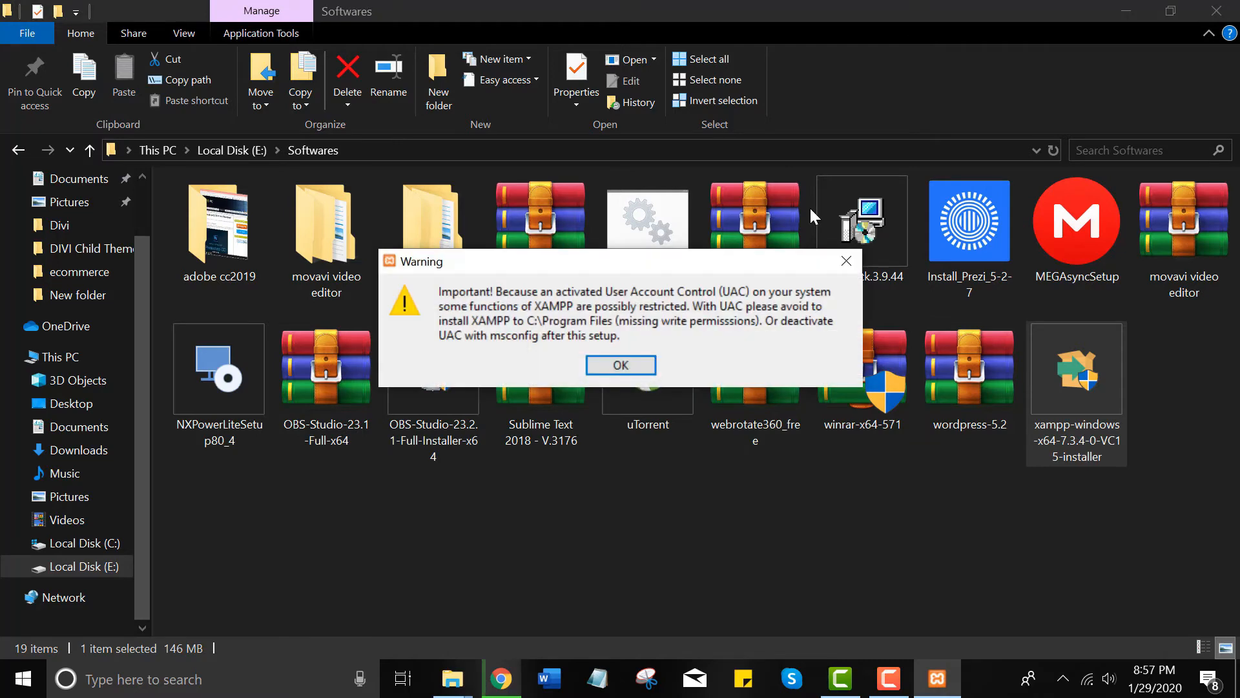
left_click(631, 365)
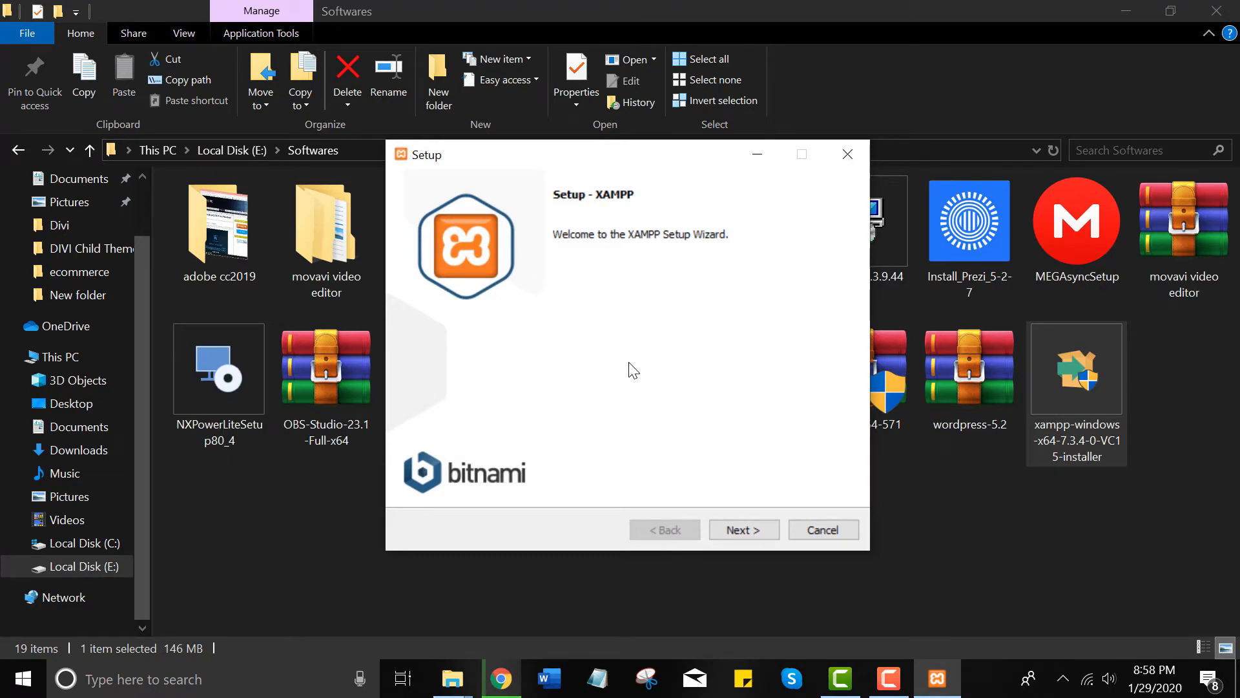
- Proceed through the XAMPP setup with all components selected and try to use the Downloads folder as the installation folder
left_click(738, 528)
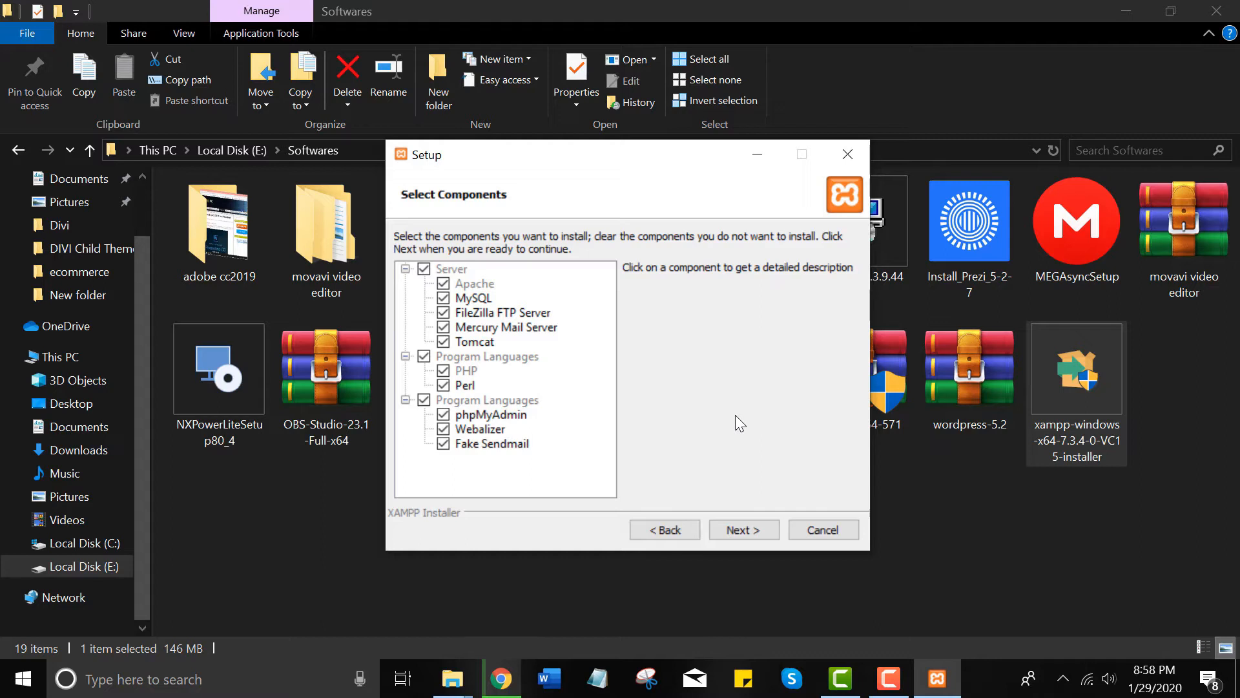
left_click(736, 528)
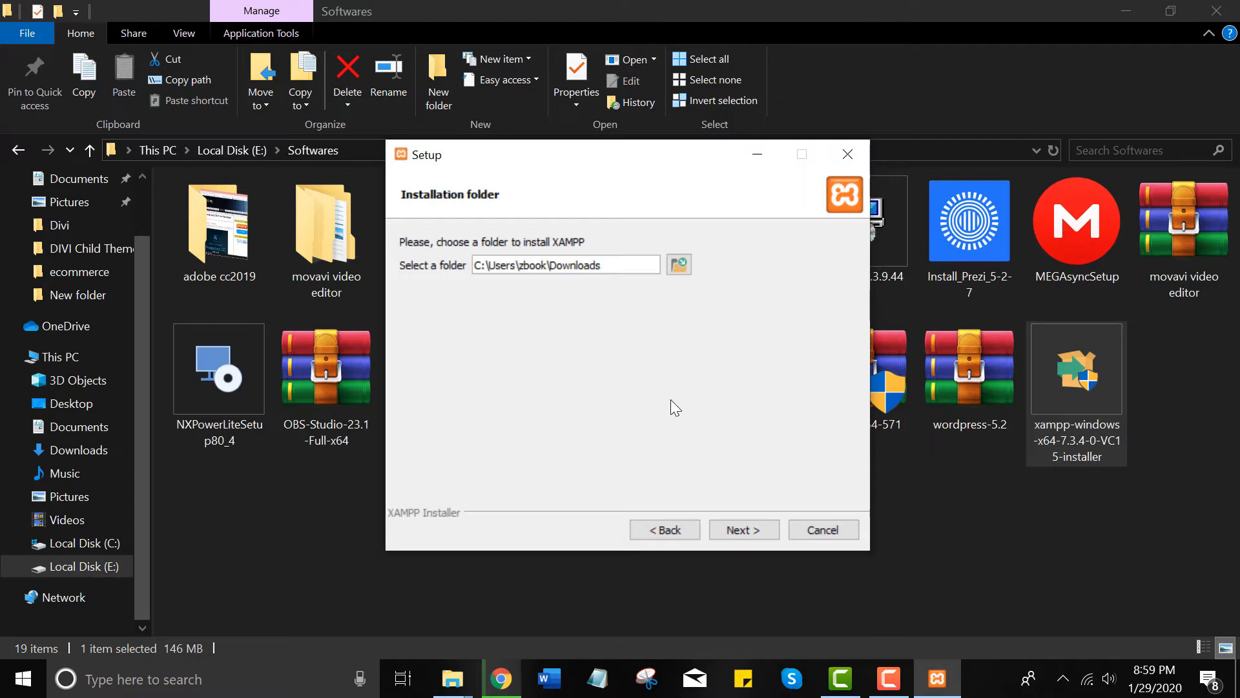
left_click(746, 531)
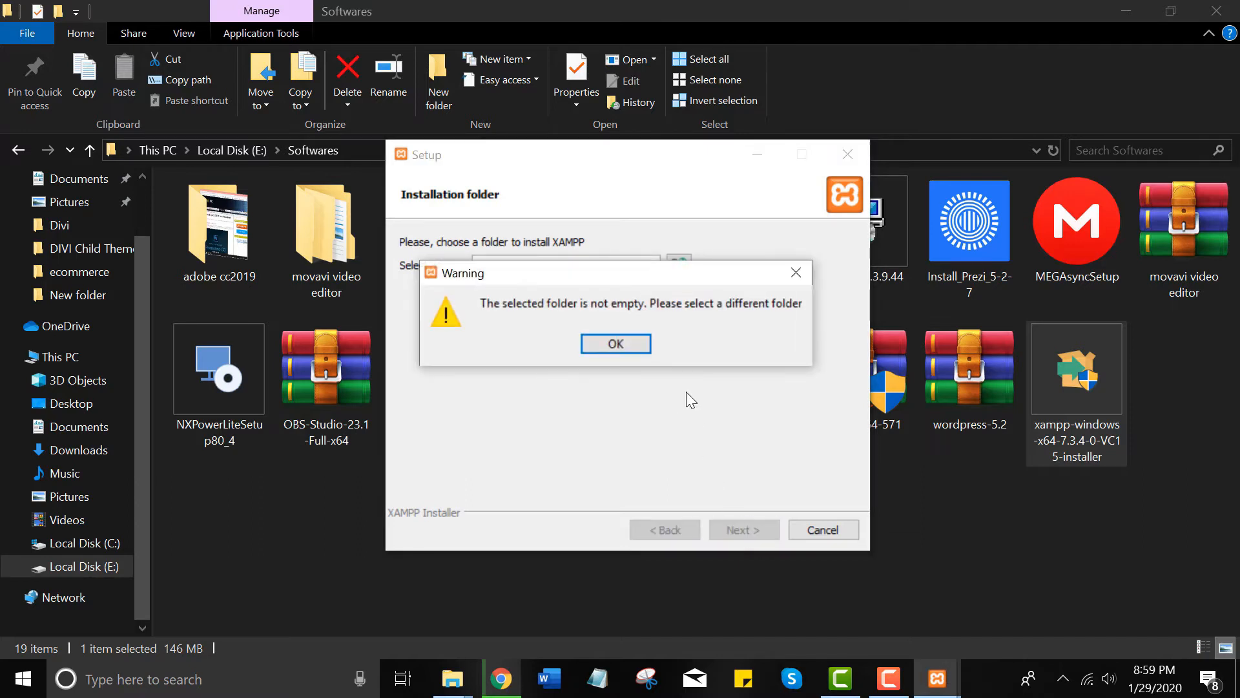
left_click(639, 350)
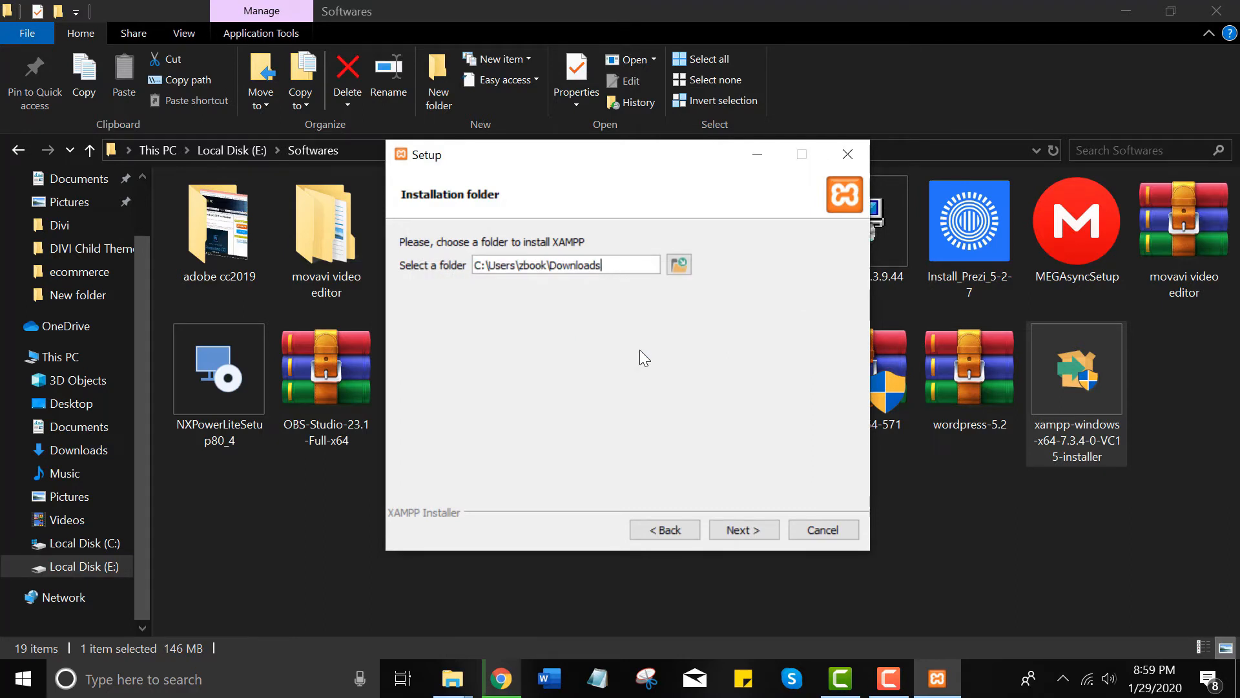
left_click(744, 534)
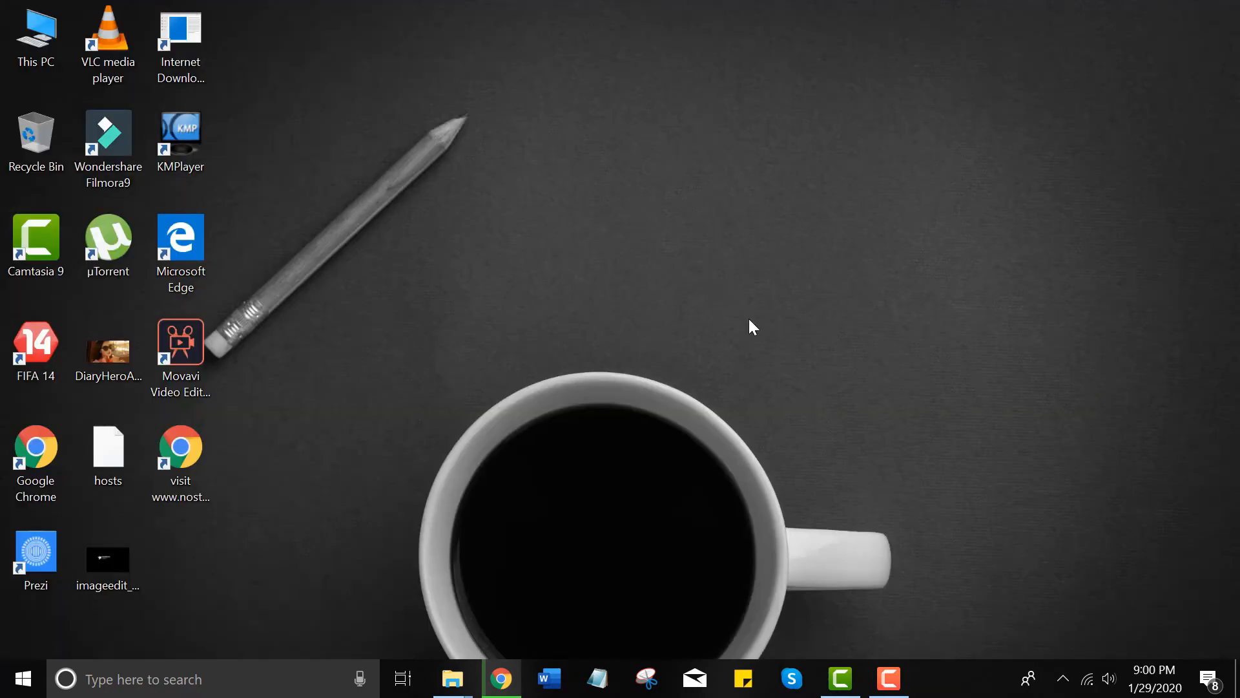
- Find and open the XAMPP Control Panel from Windows search, and start the Apache and MySQL modules
left_click(190, 682)
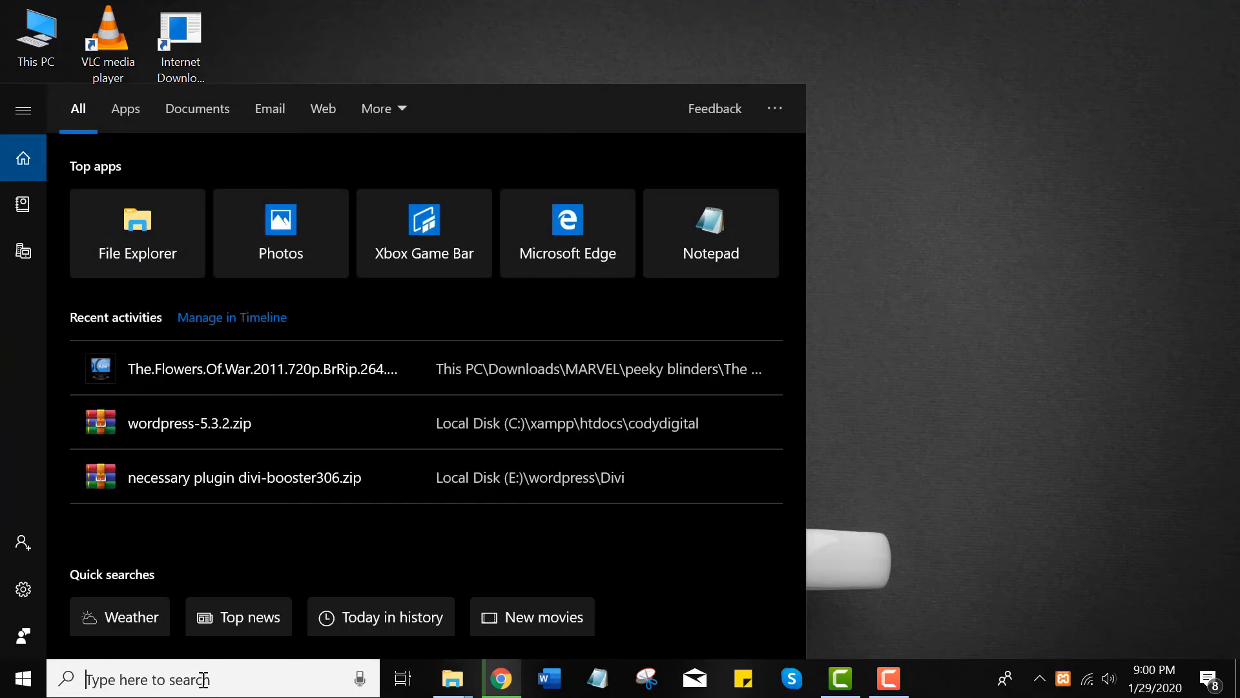
type("xampp")
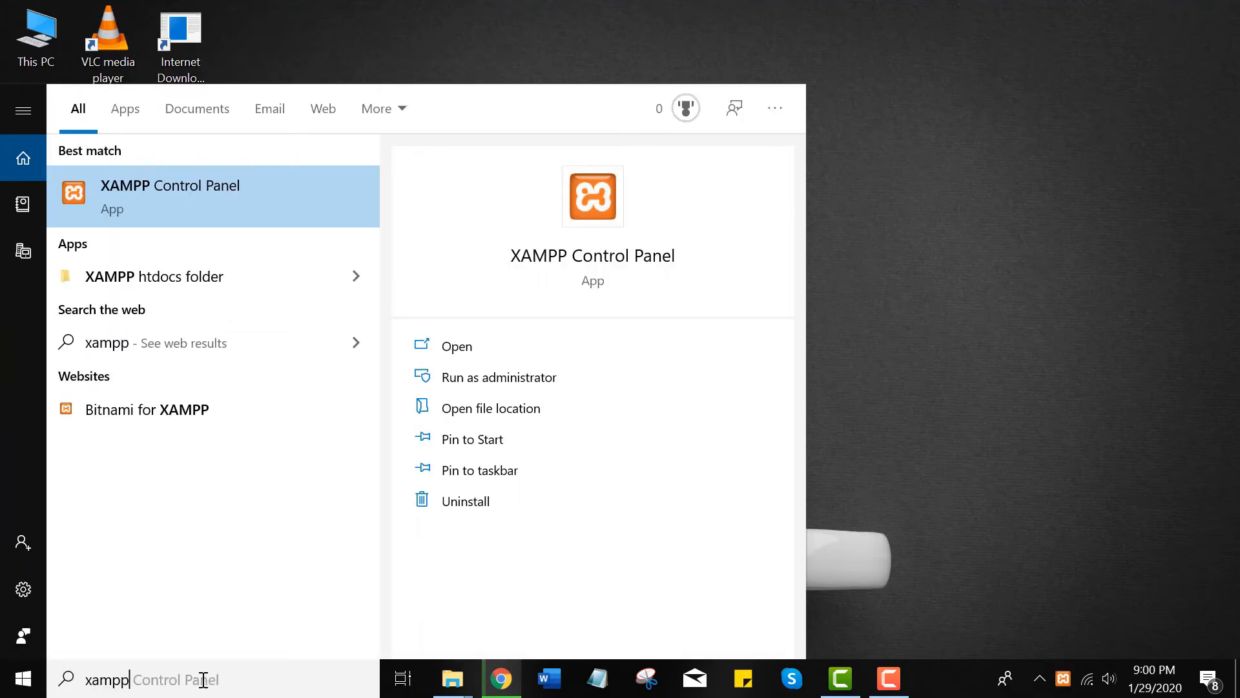
left_click(194, 186)
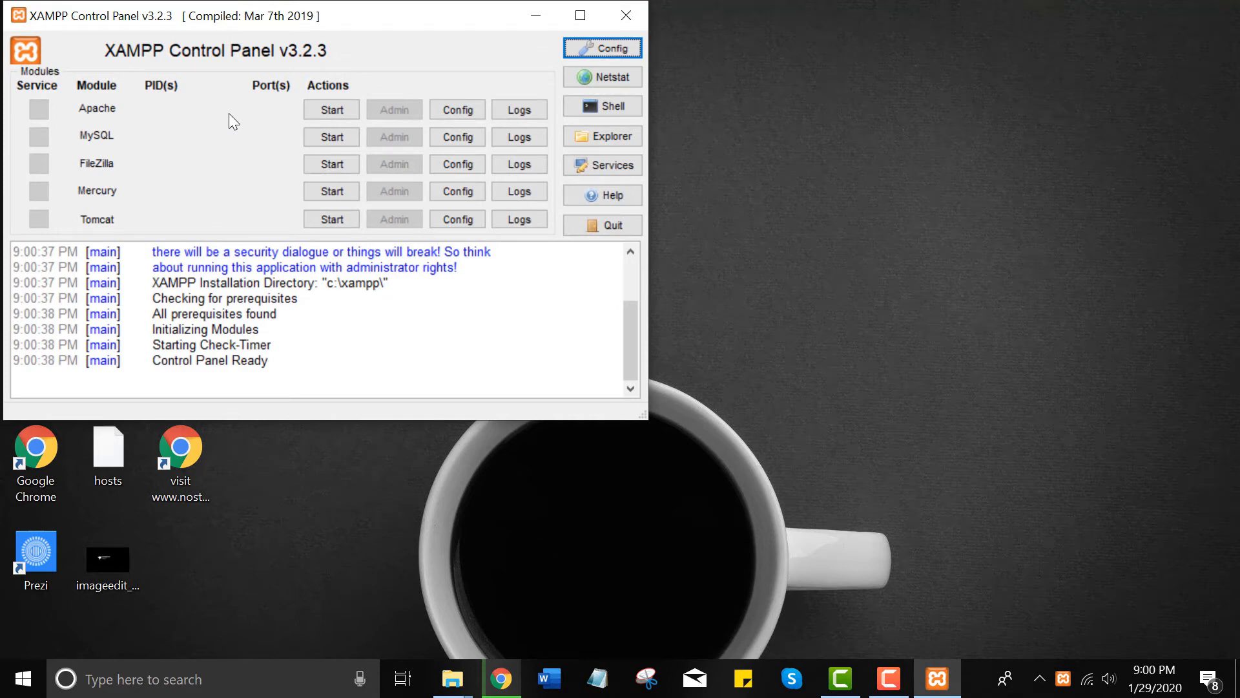
left_click(331, 110)
left_click(323, 137)
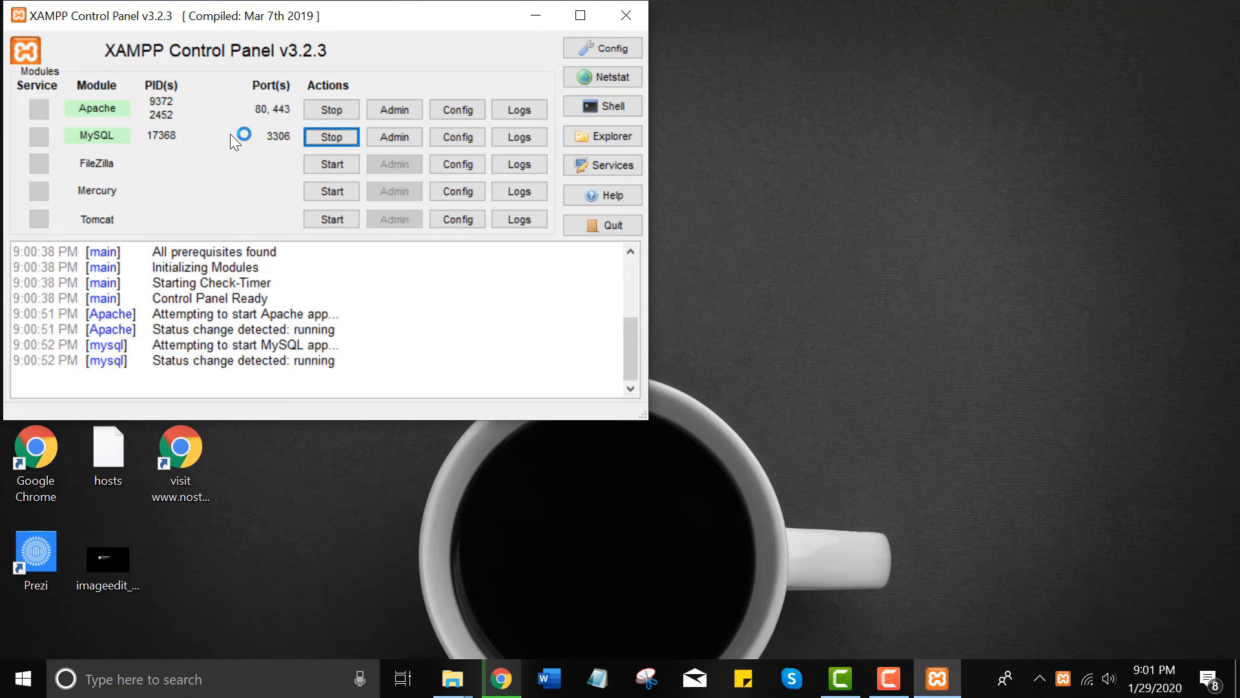
- Switch to Chrome, cancel the running XAMPP installer download and dismiss the downloads bar
left_click(501, 678)
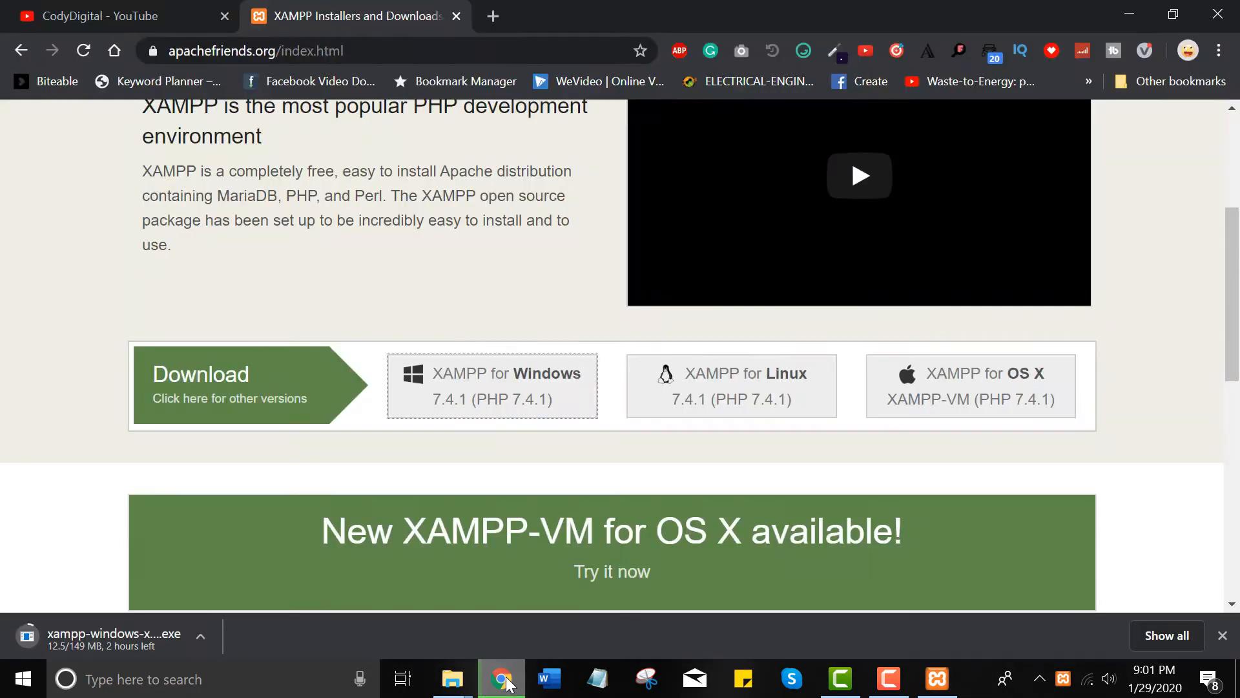
left_click(200, 636)
left_click(224, 602)
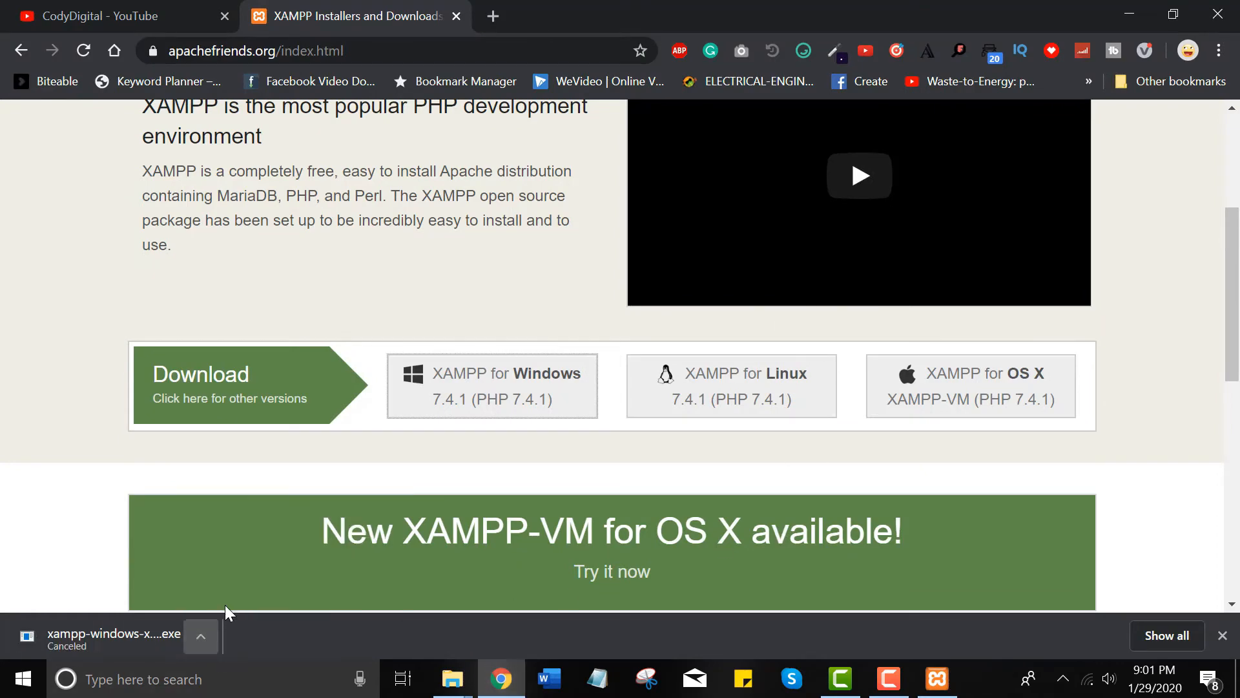
left_click(1221, 636)
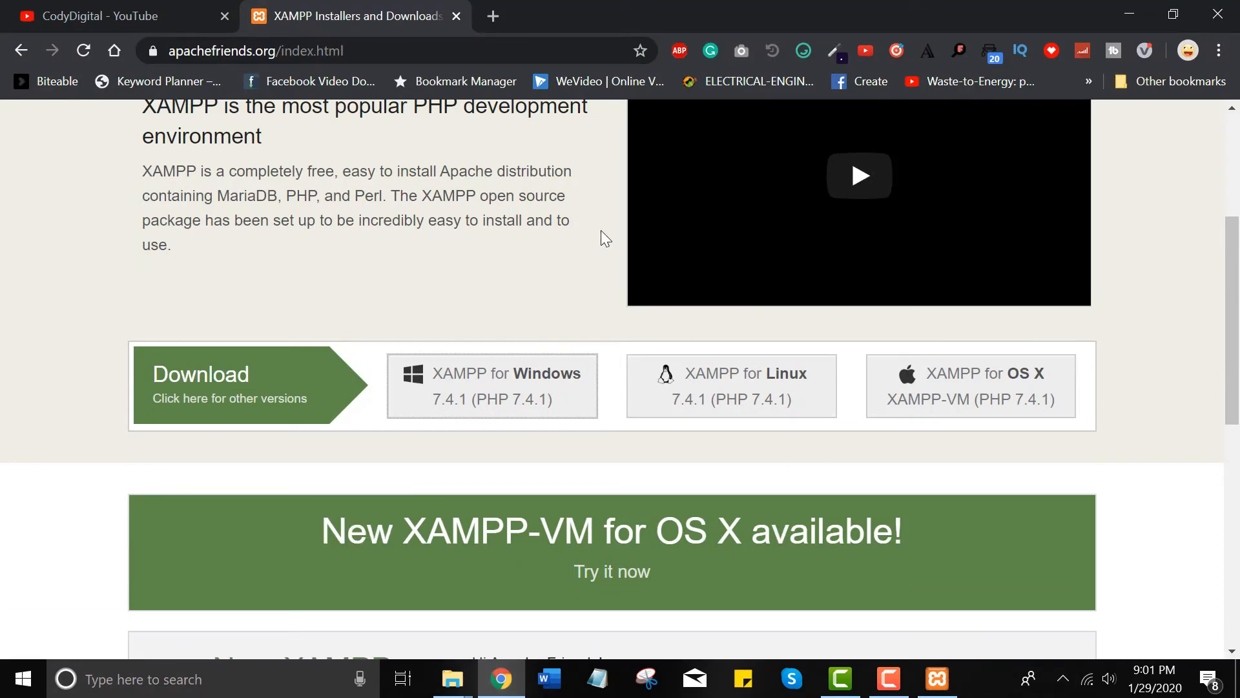
- Load localhost/phpmyadmin in a new browser tab to check the local server
left_click(492, 15)
type("localhost/phpmyadmin")
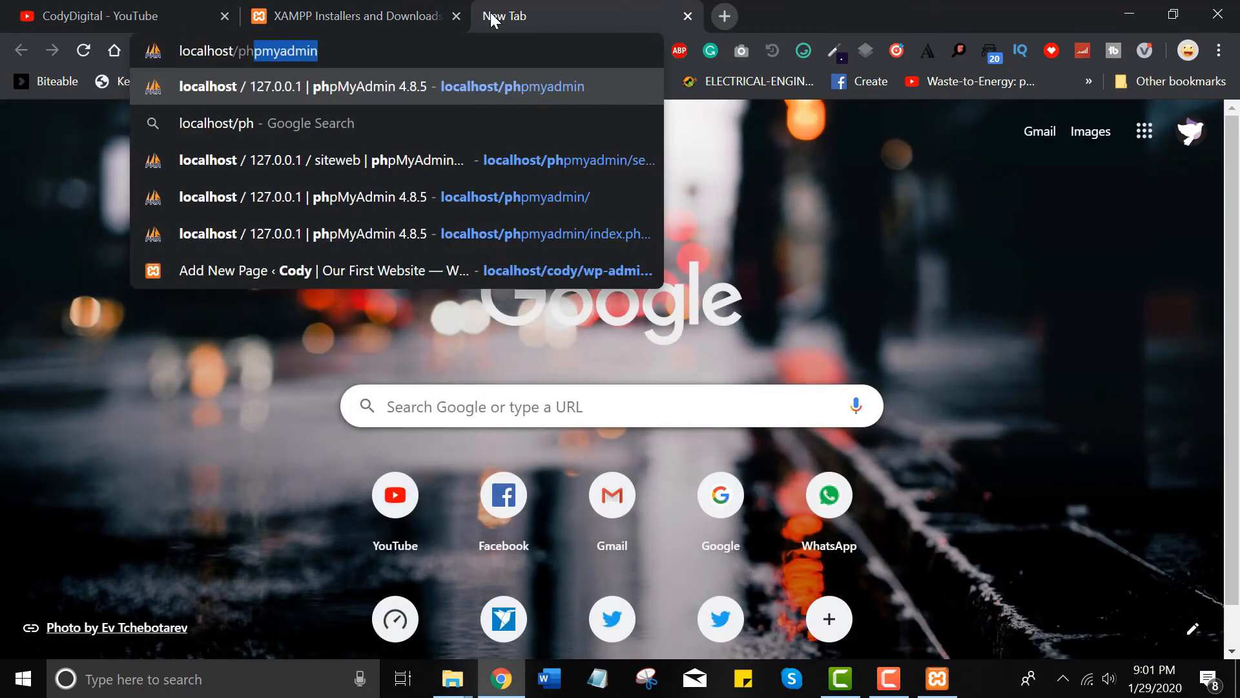
key("Return")
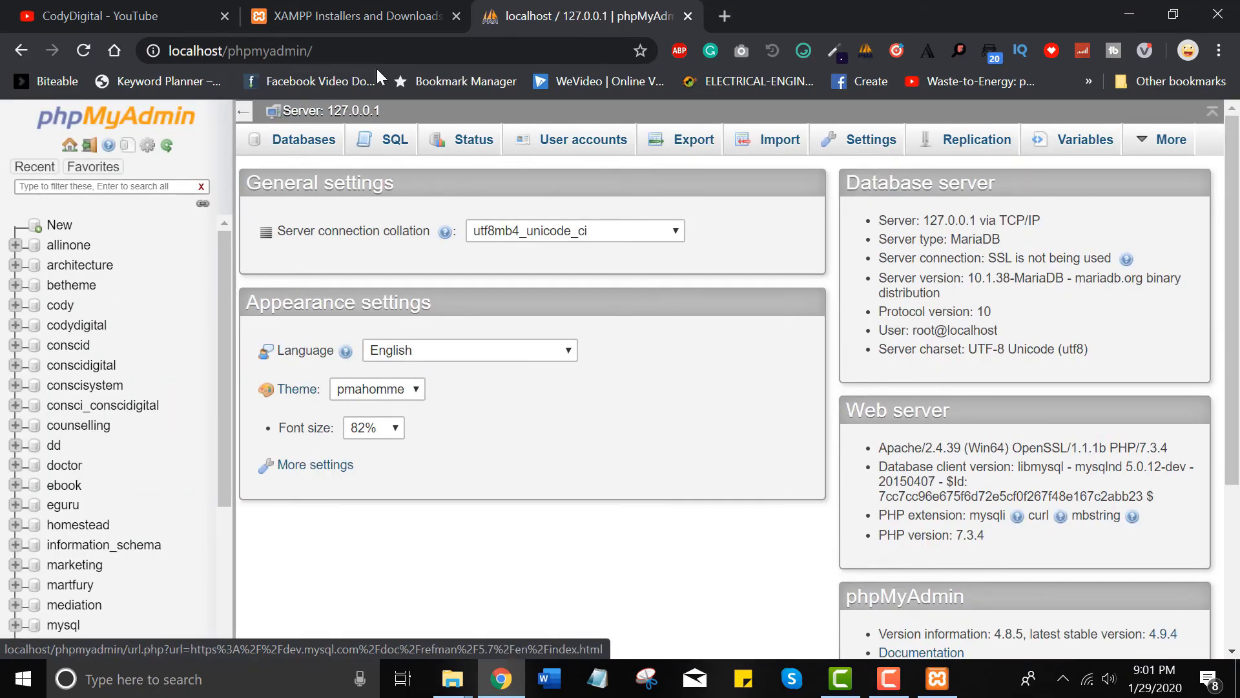
- Load the local WordPress site at localhost/cody/ and look through its home page
double_click(276, 52)
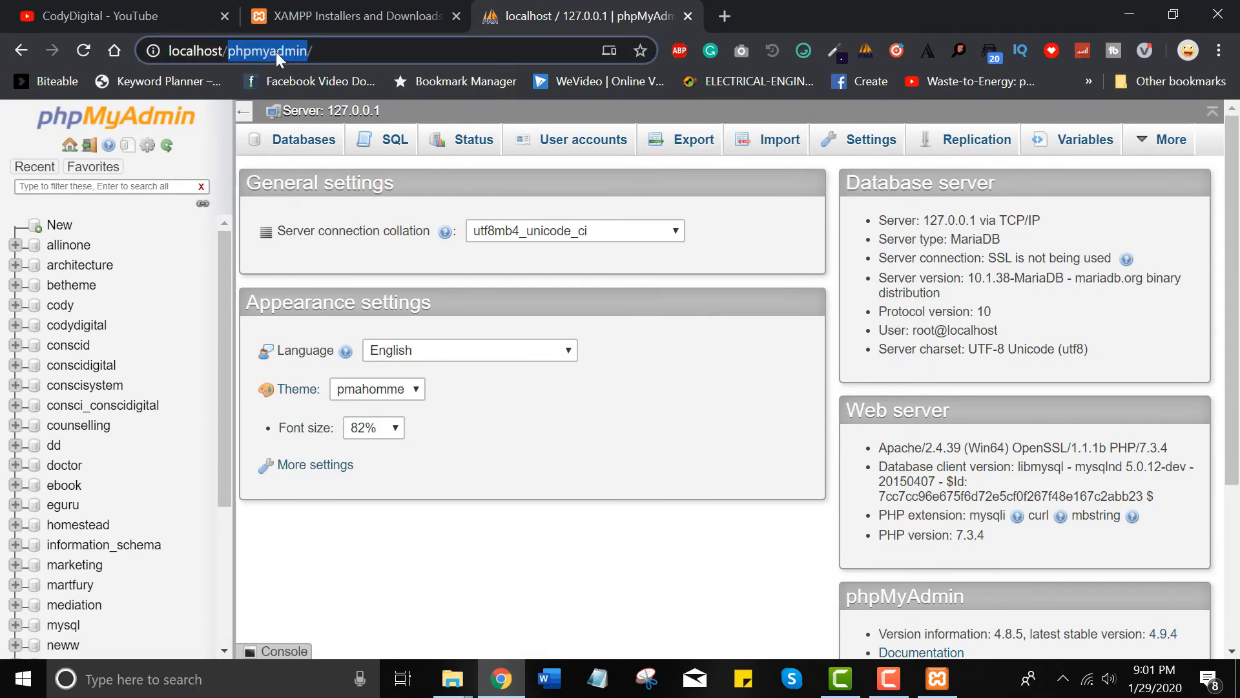
type("cody")
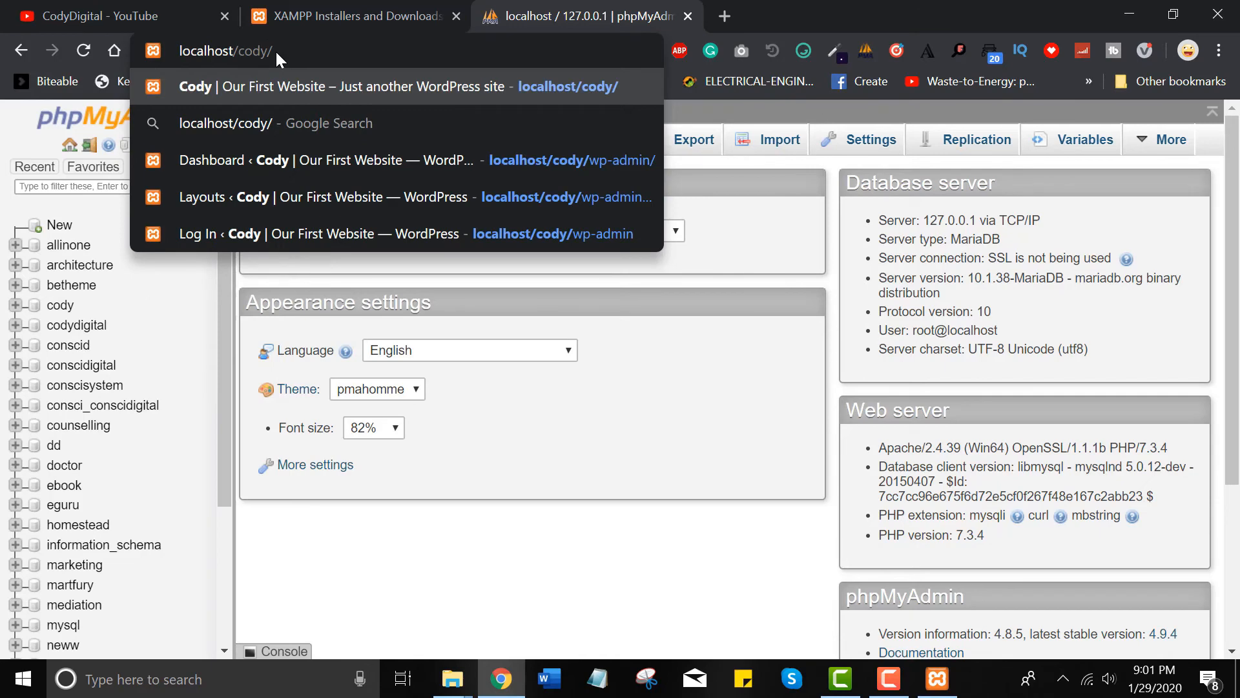
key("Return")
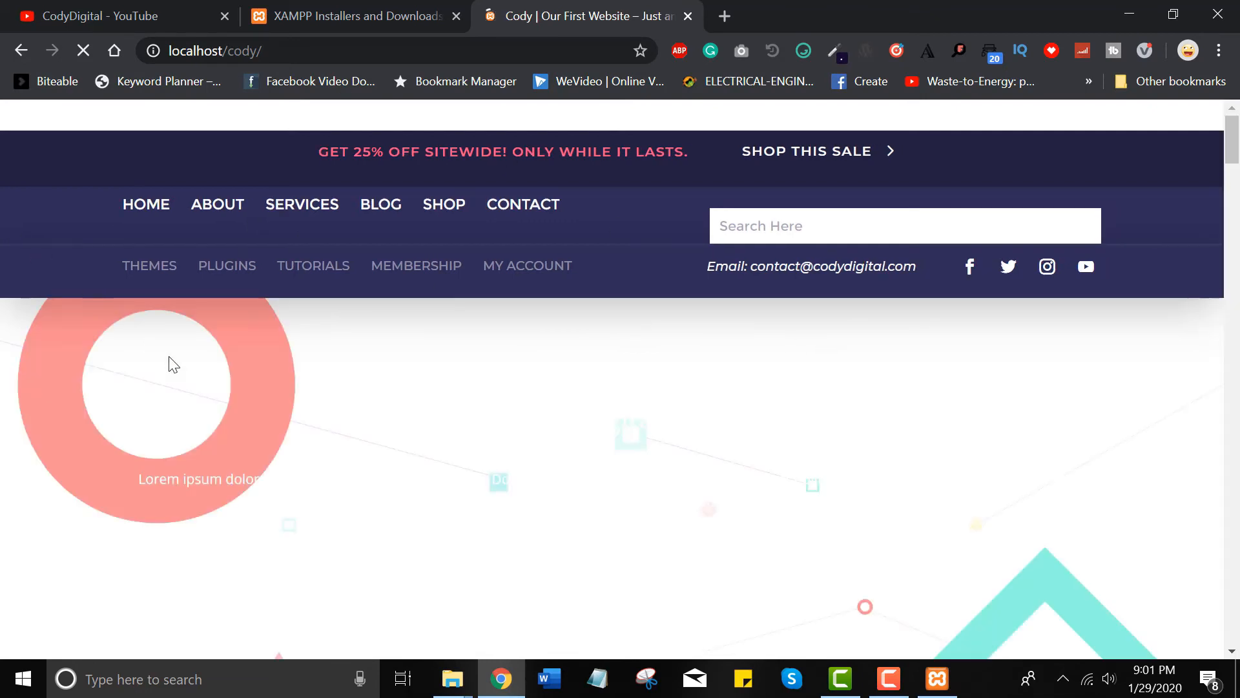
scroll(328, 381, "down", 20)
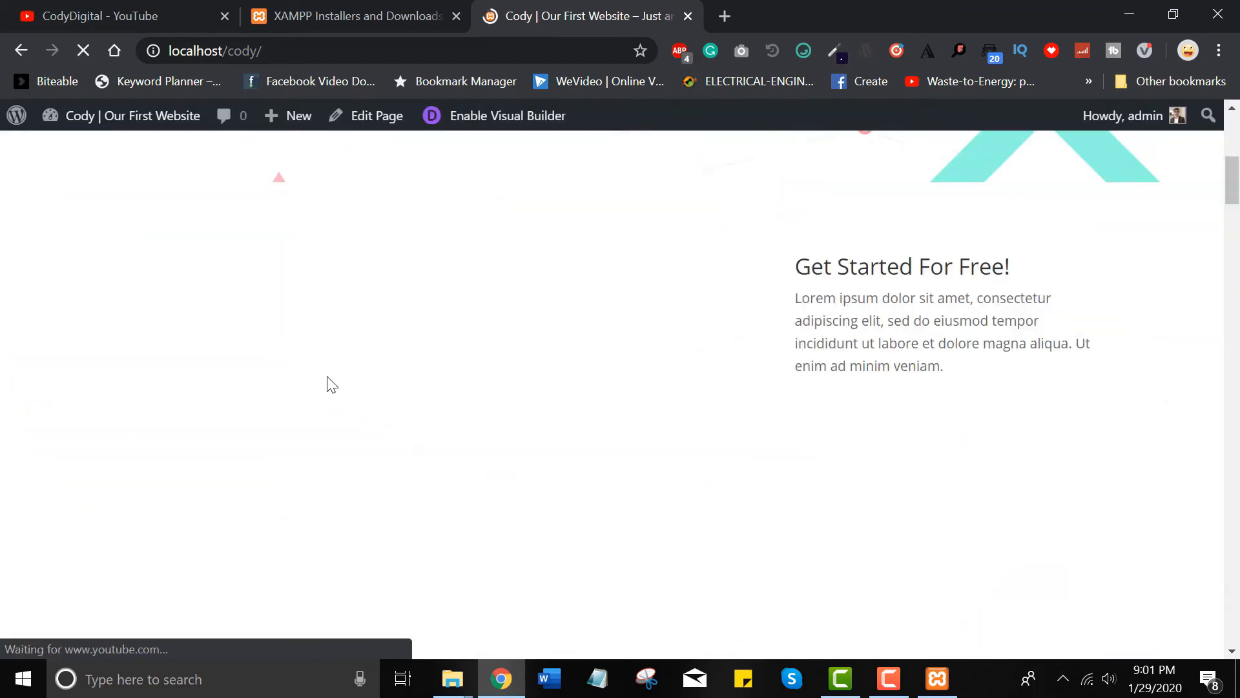
scroll(330, 385, "down", 15)
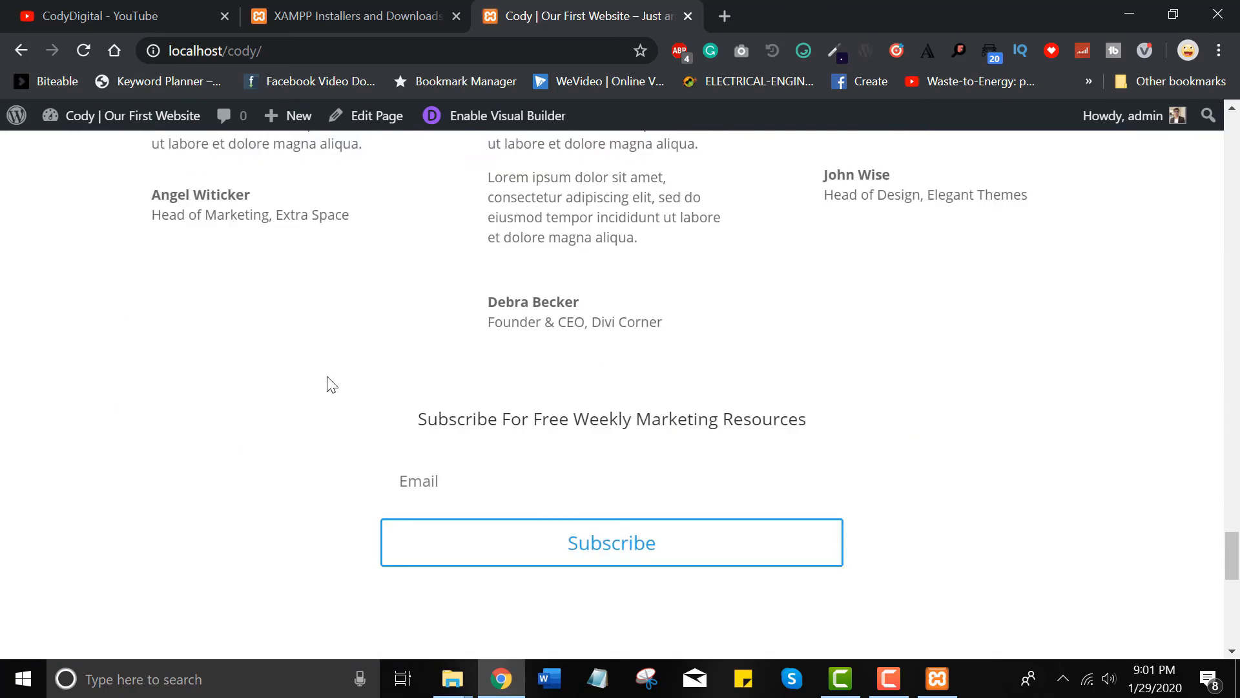
scroll(327, 382, "up", 20)
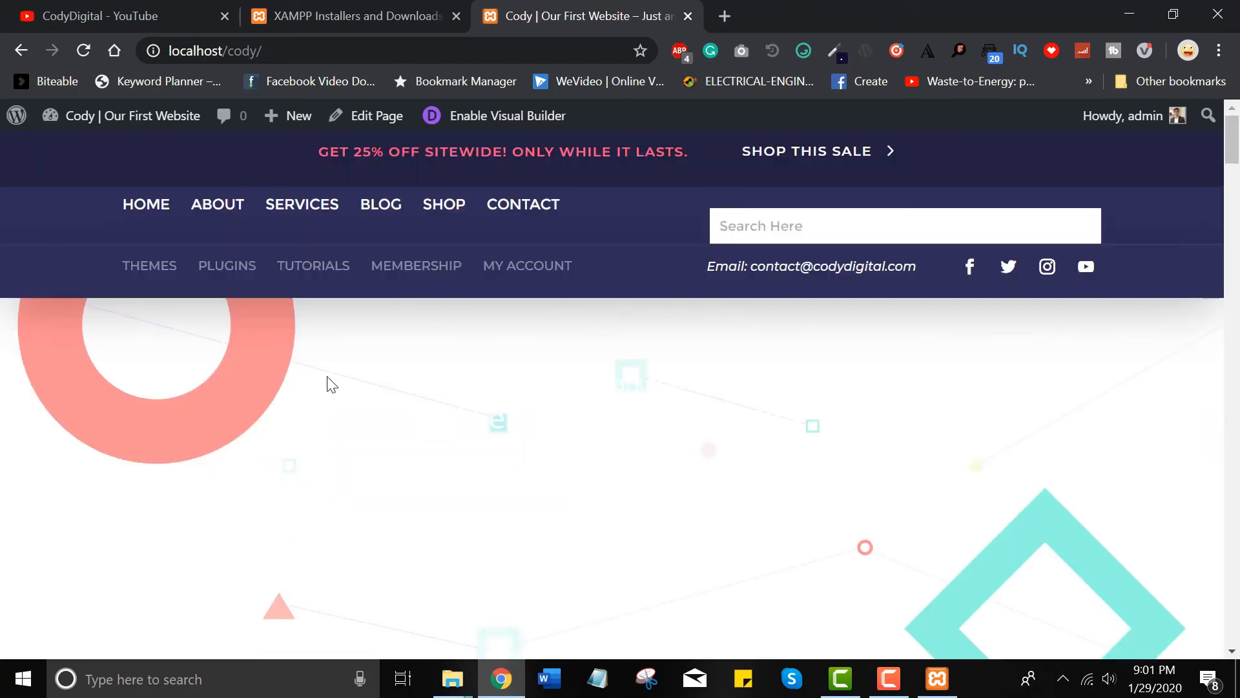
- Switch to the XAMPP Control Panel, stop the Apache and MySQL modules, and close the panel
key("alt+Tab")
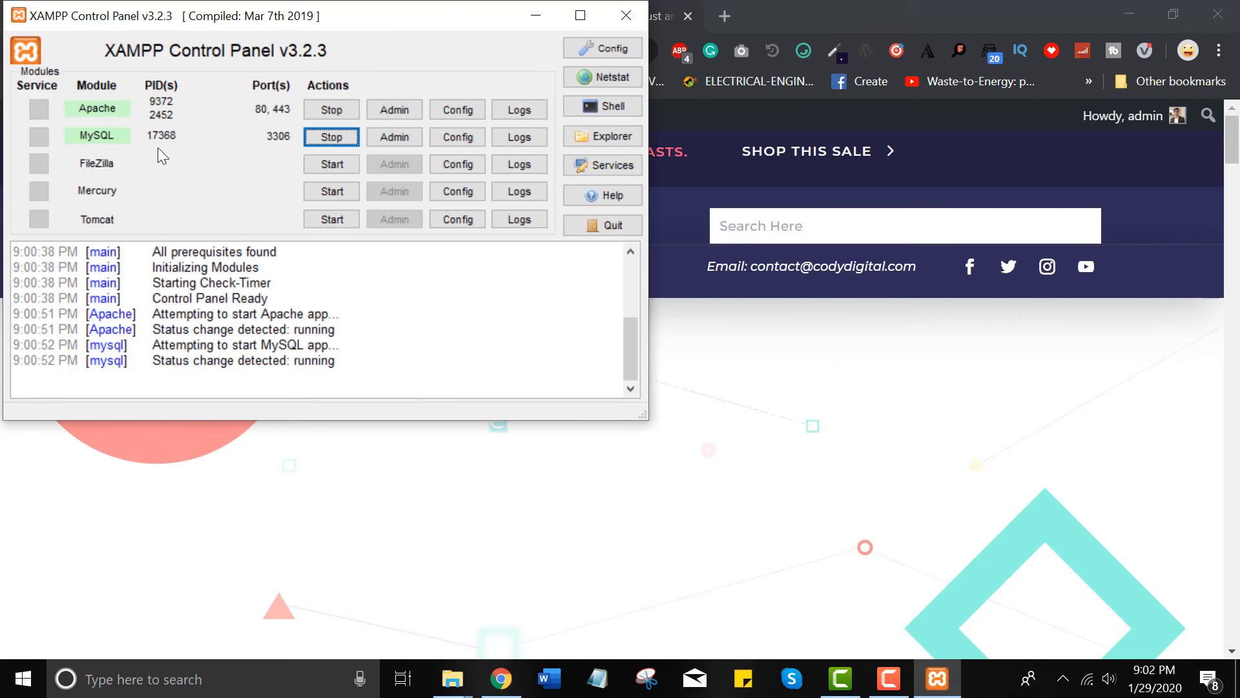
left_click(321, 113)
left_click(328, 139)
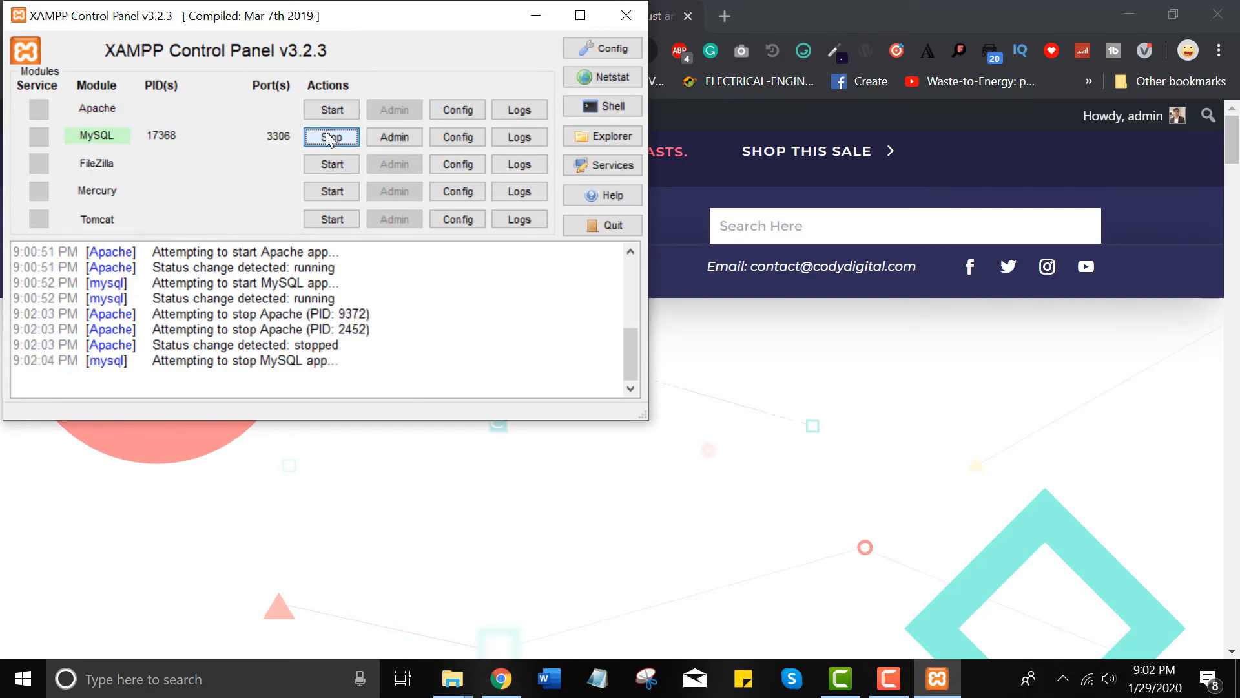
left_click(626, 14)
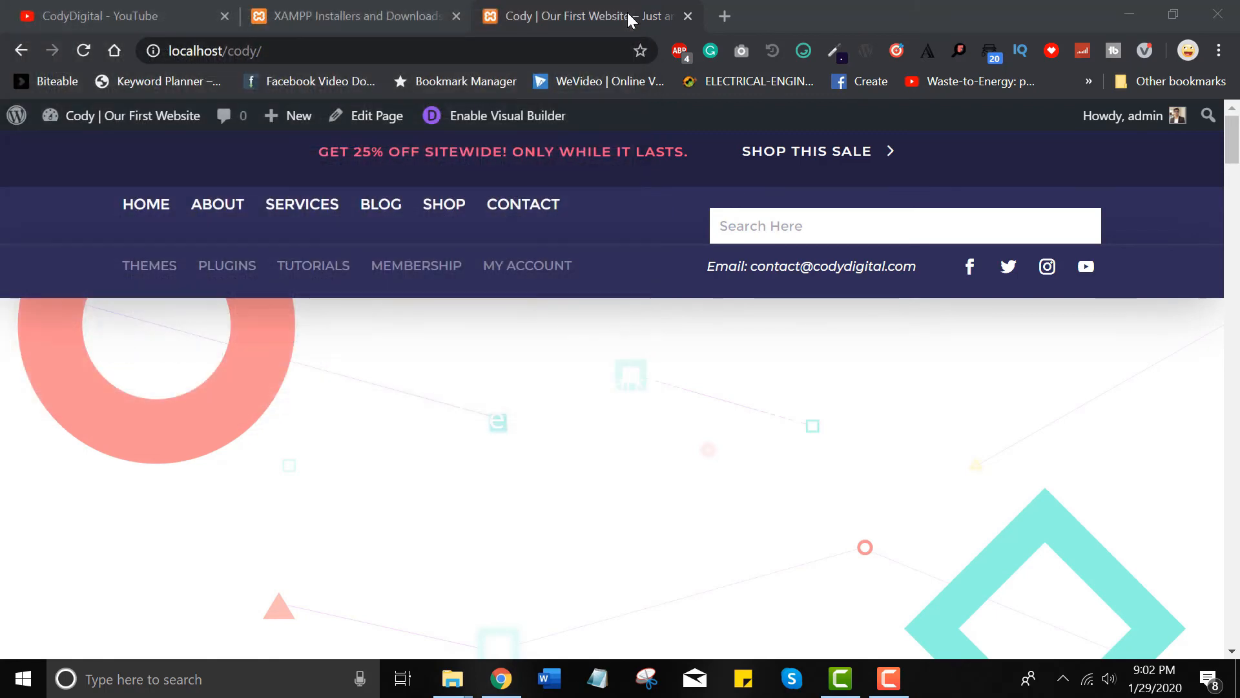
- Reload localhost/cody/ in Chrome to test it without the server, and return to the XAMPP download page
left_click(84, 52)
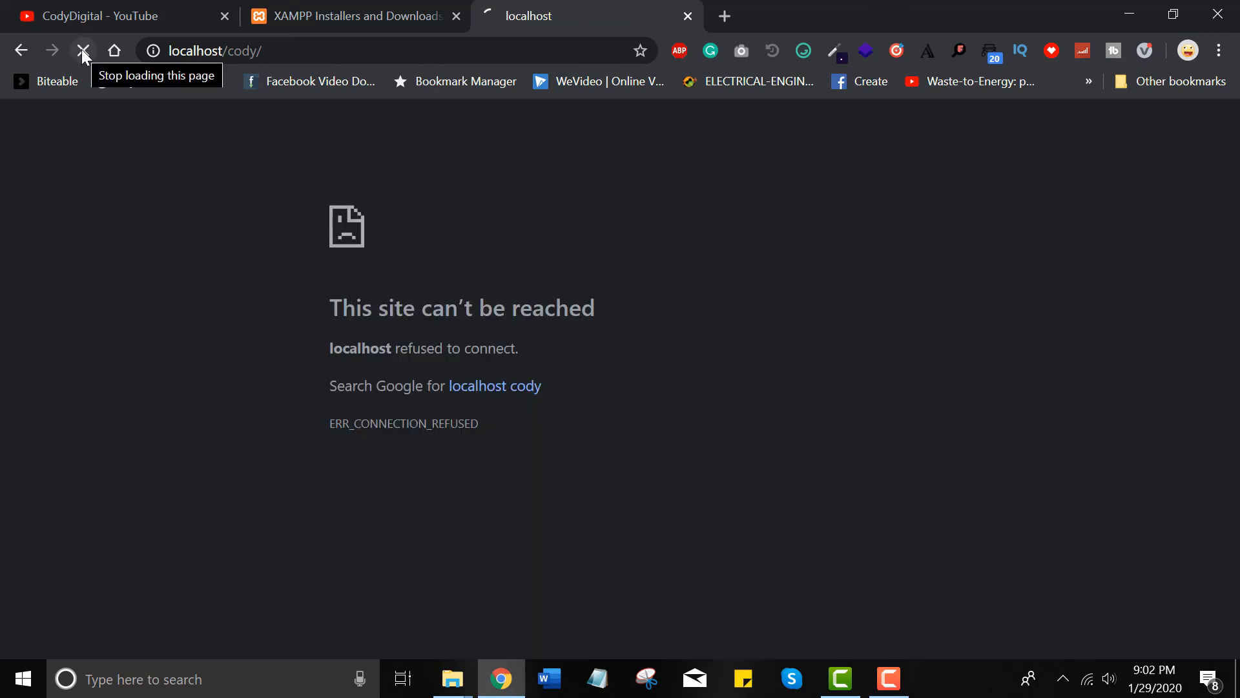
left_click(81, 50)
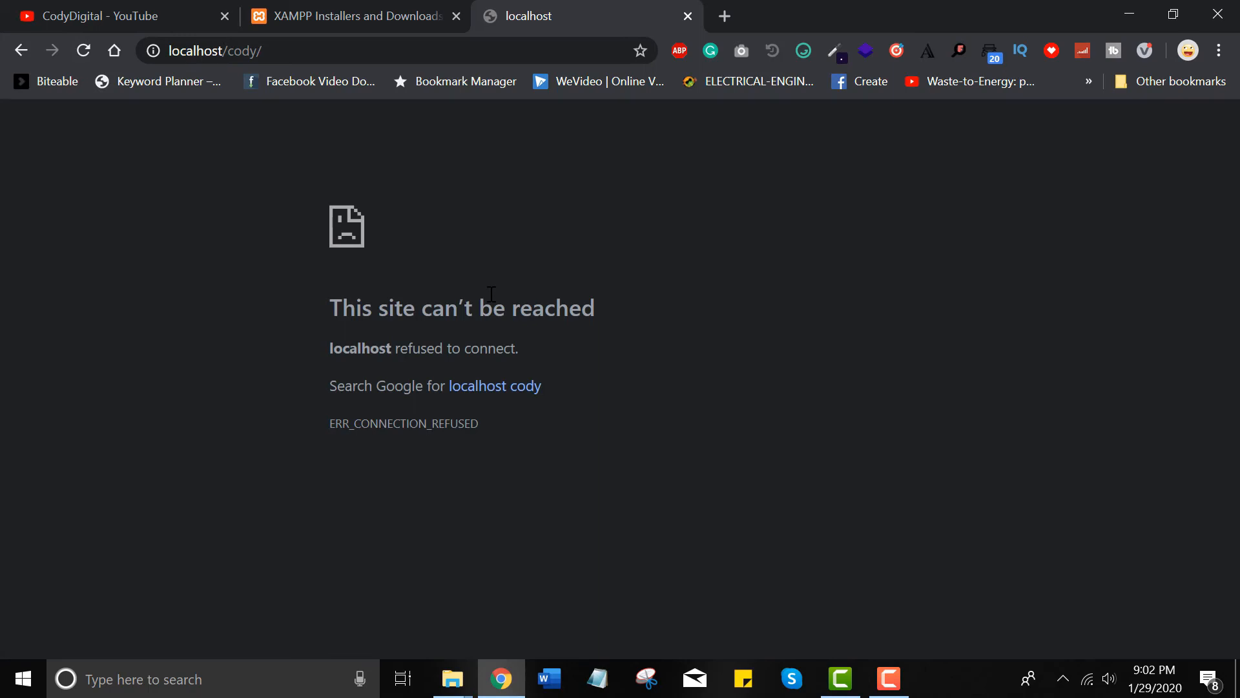
key("ctrl+shift+Tab")
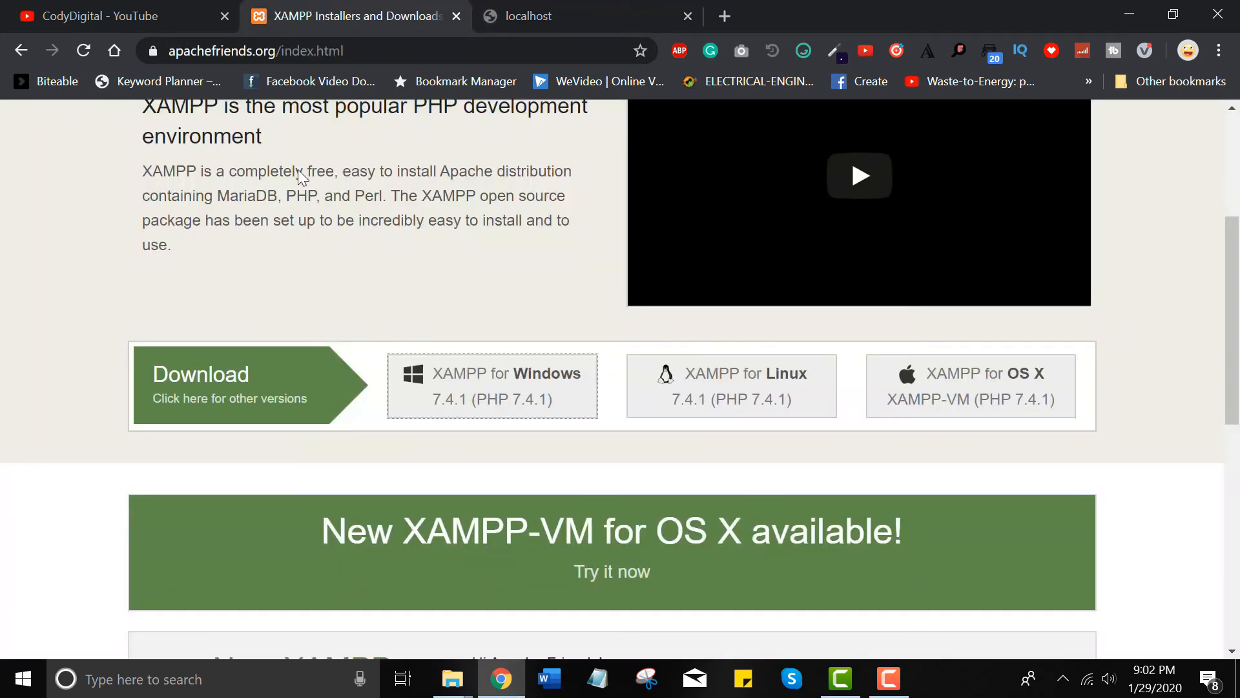